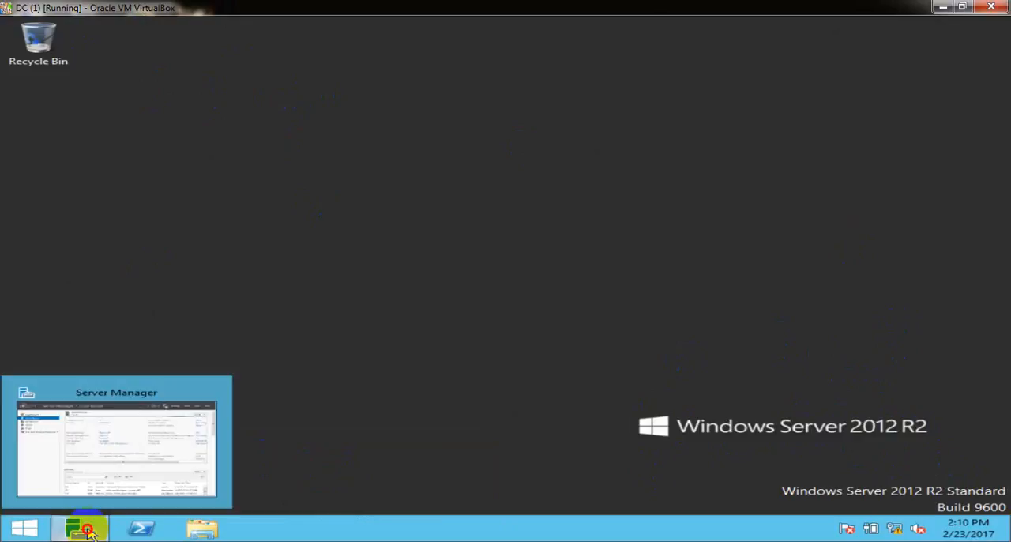
Refresh Server Manager on the DC machine, open the DNS console, and expand the DC server in a widened console tree.
left_click(87, 531)
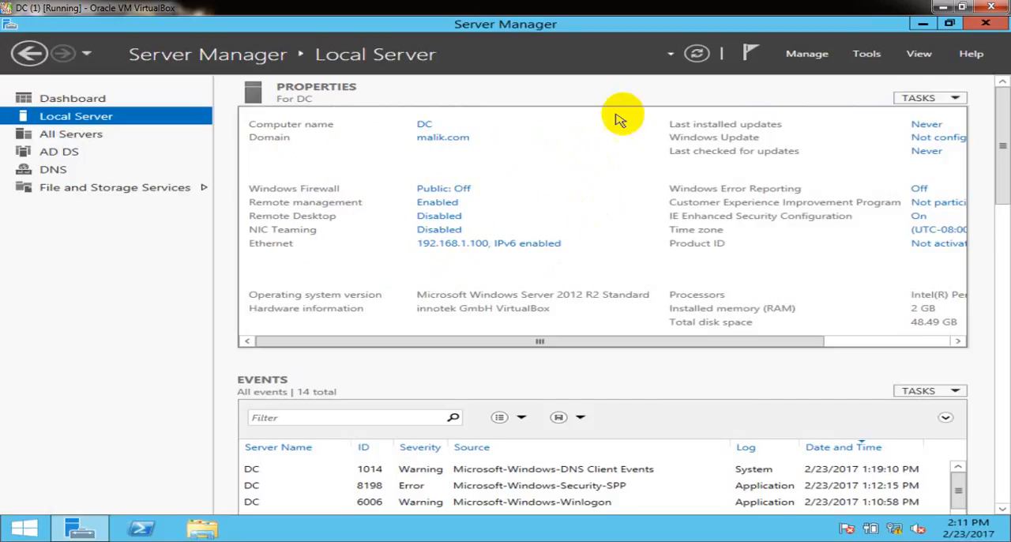
left_click(699, 54)
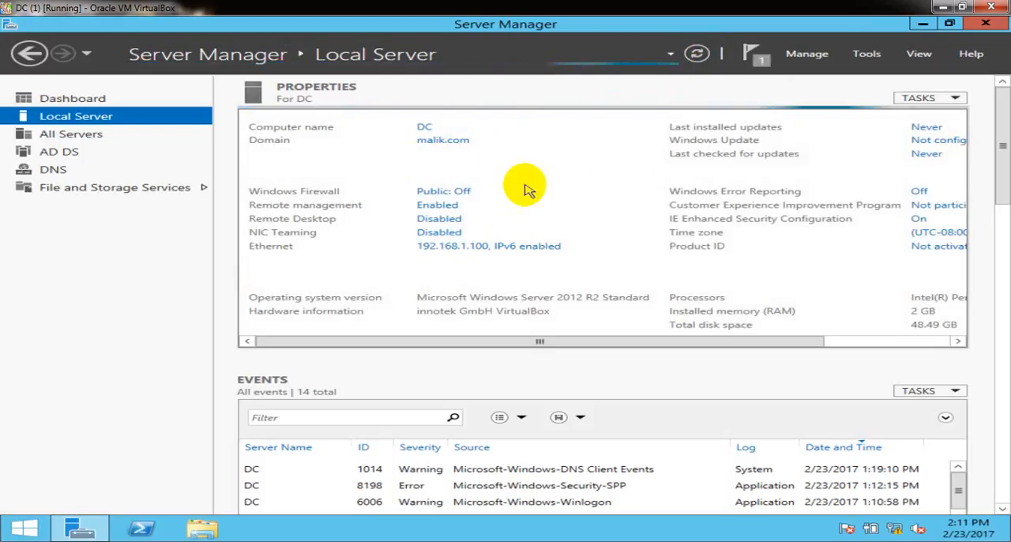
left_click(867, 55)
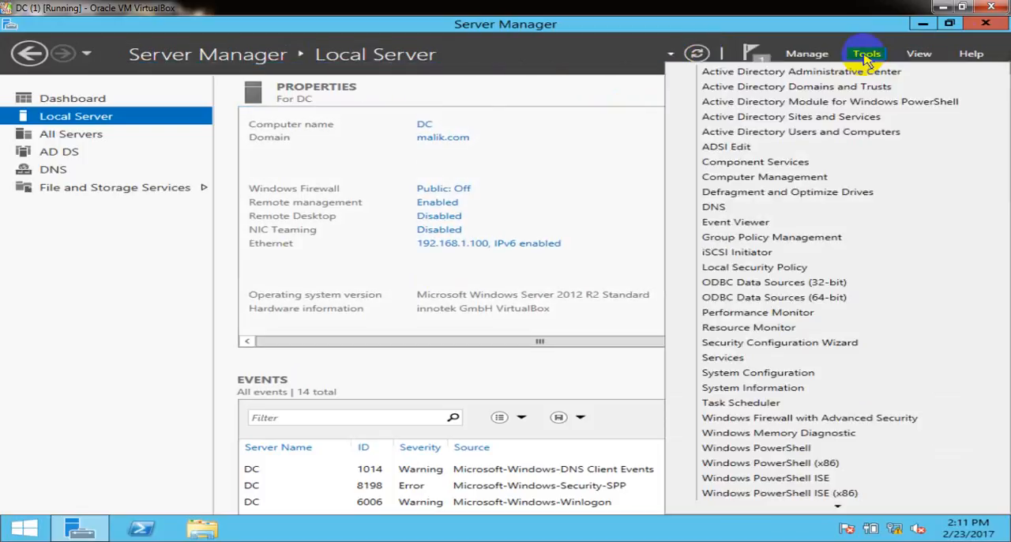
left_click(746, 208)
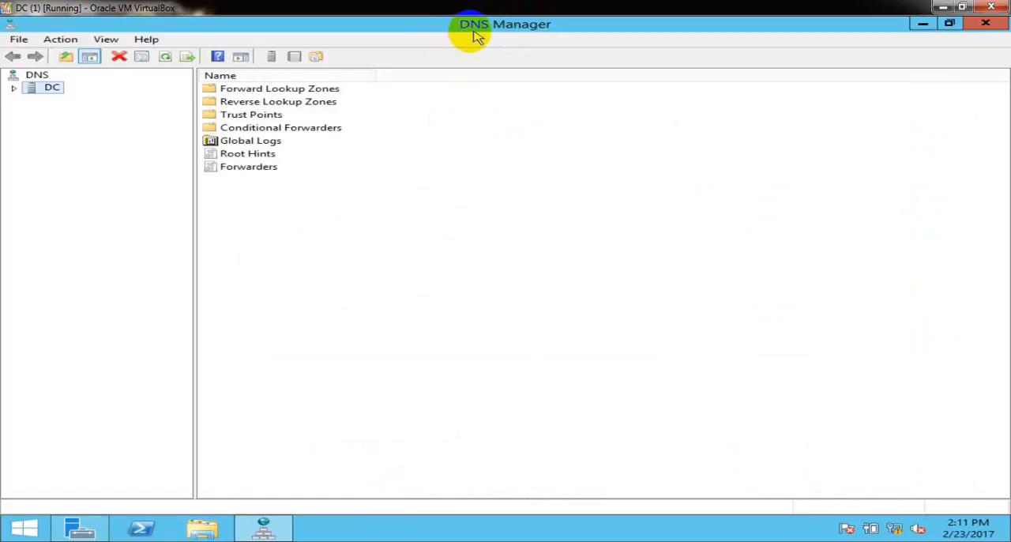
left_click(18, 88)
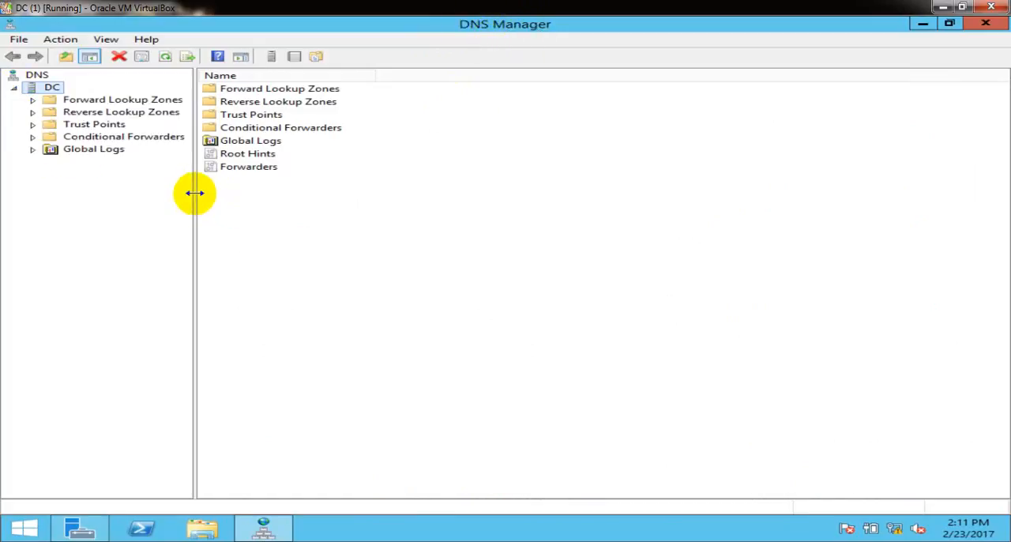
left_click_drag(194, 193, 274, 193)
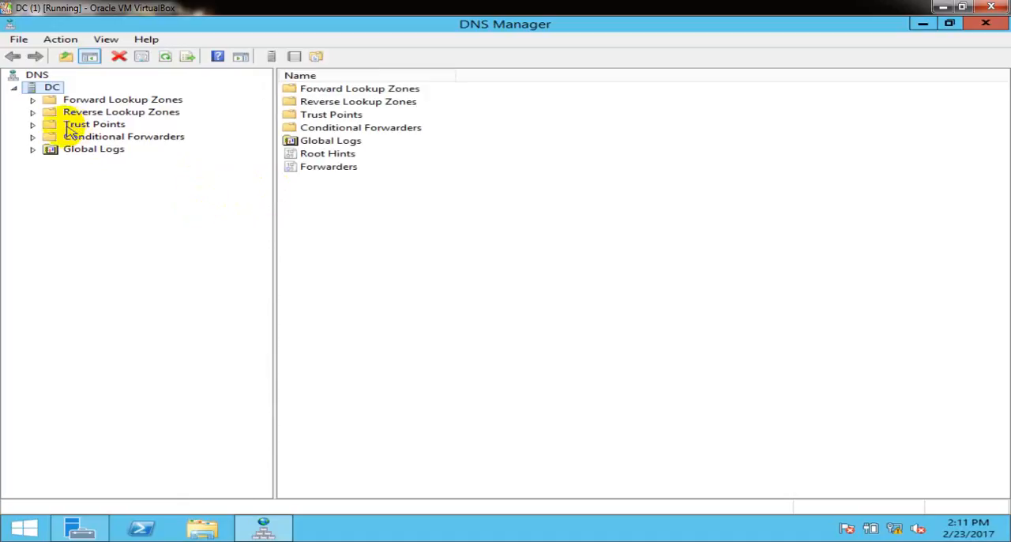
Examine the Client1, Client2 and Client3 host records in the google.com forward lookup zone.
left_click(32, 101)
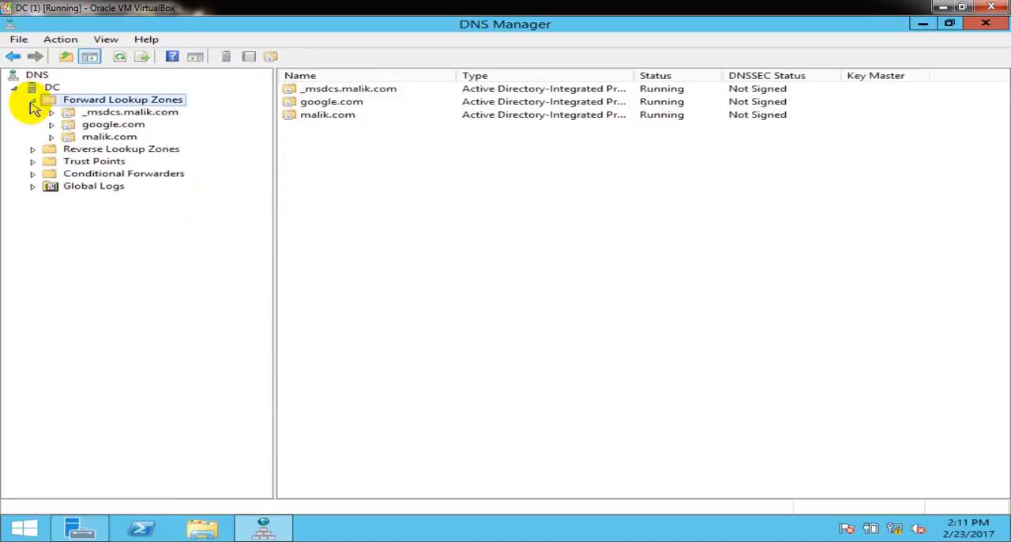
left_click(111, 127)
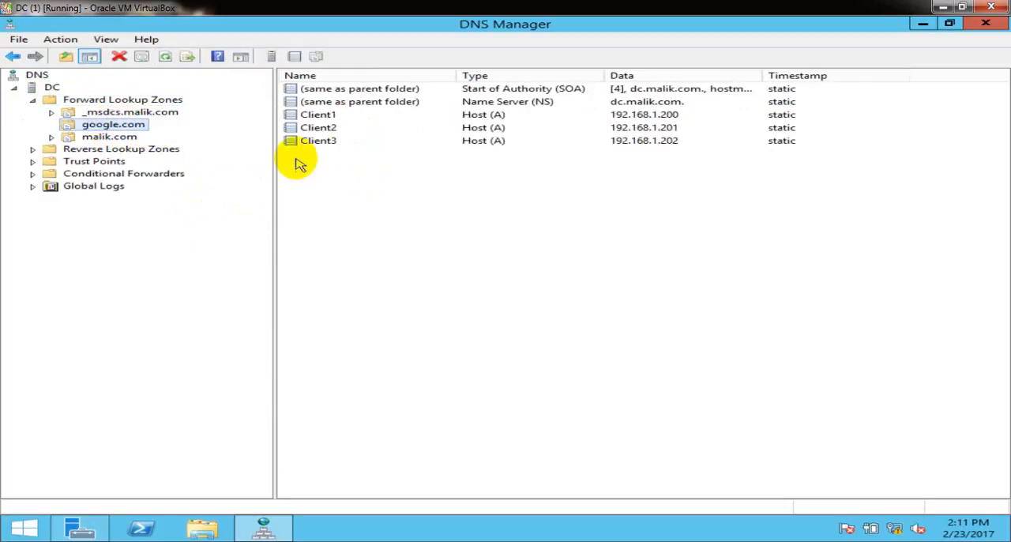
left_click(320, 142)
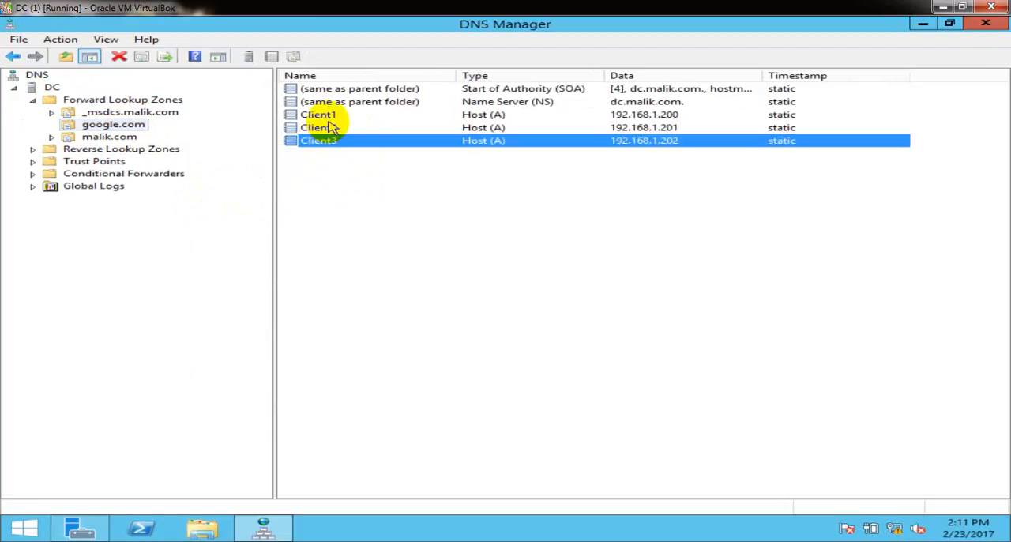
left_click(327, 128)
left_click(324, 115)
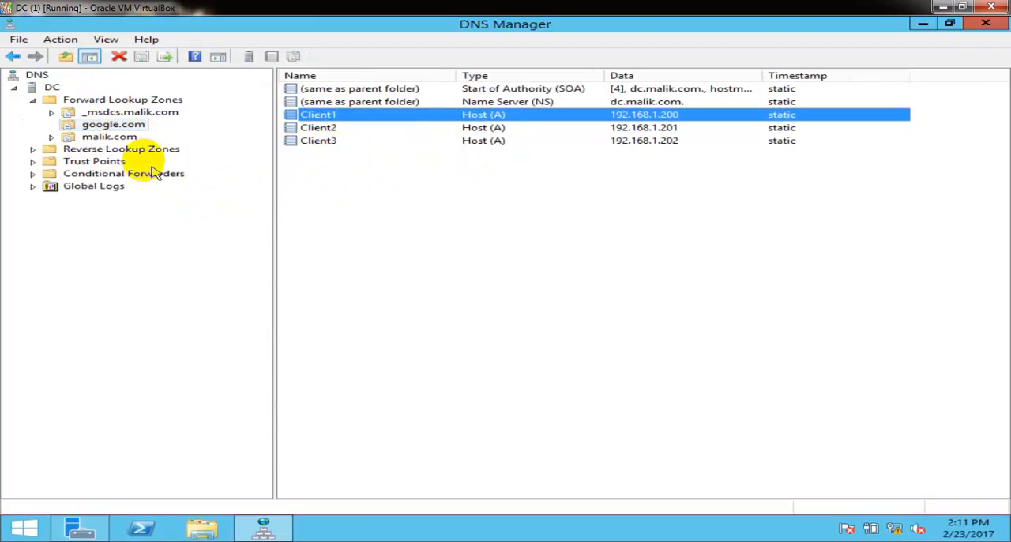
Examine the host and mail exchanger records in the malik.com forward lookup zone.
left_click(103, 137)
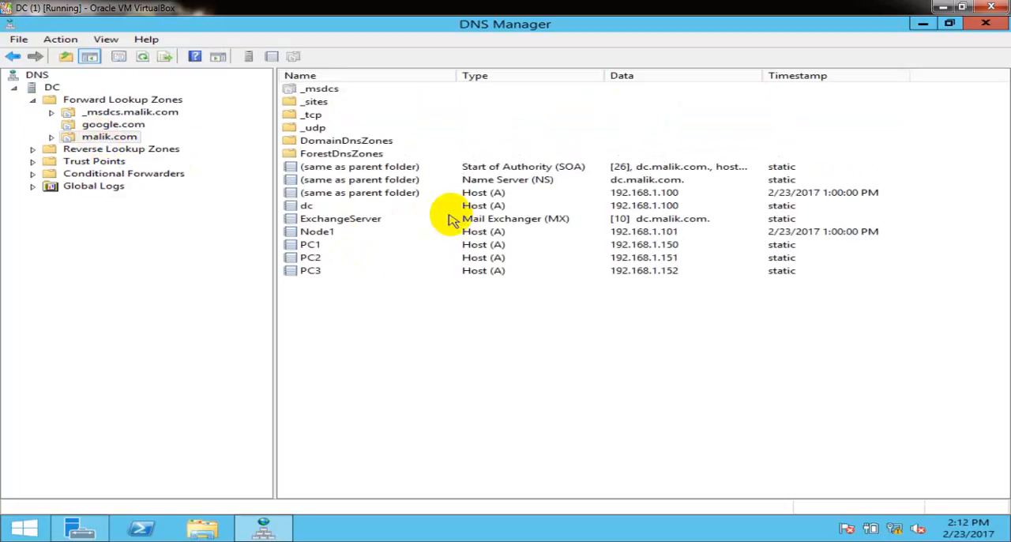
left_click(477, 208)
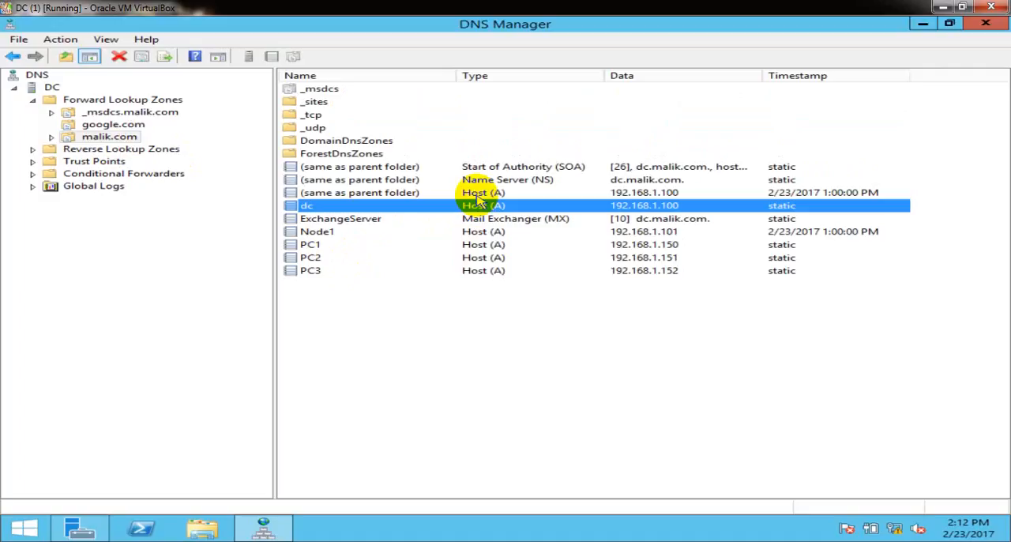
left_click(478, 194)
left_click(503, 220)
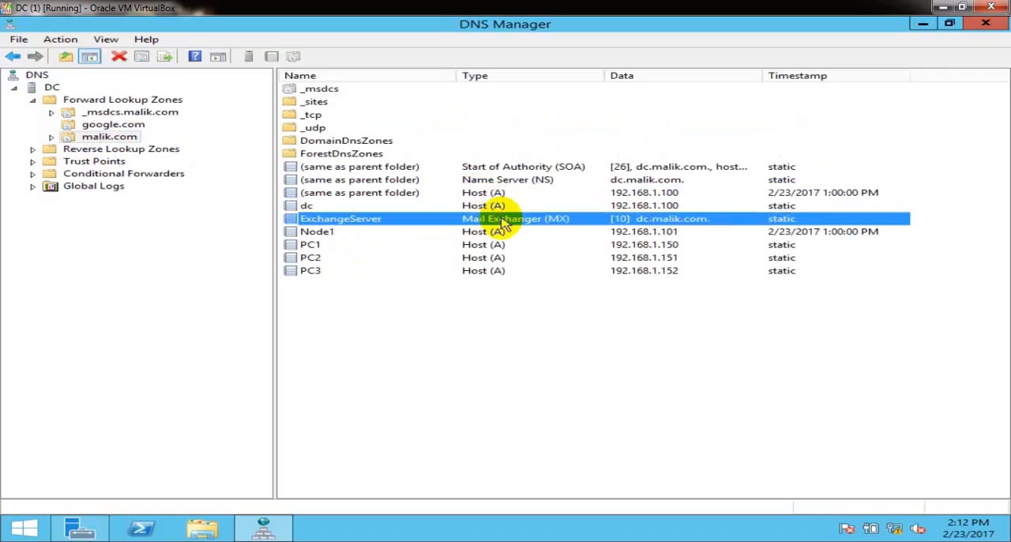
left_click(492, 233)
left_click(495, 259)
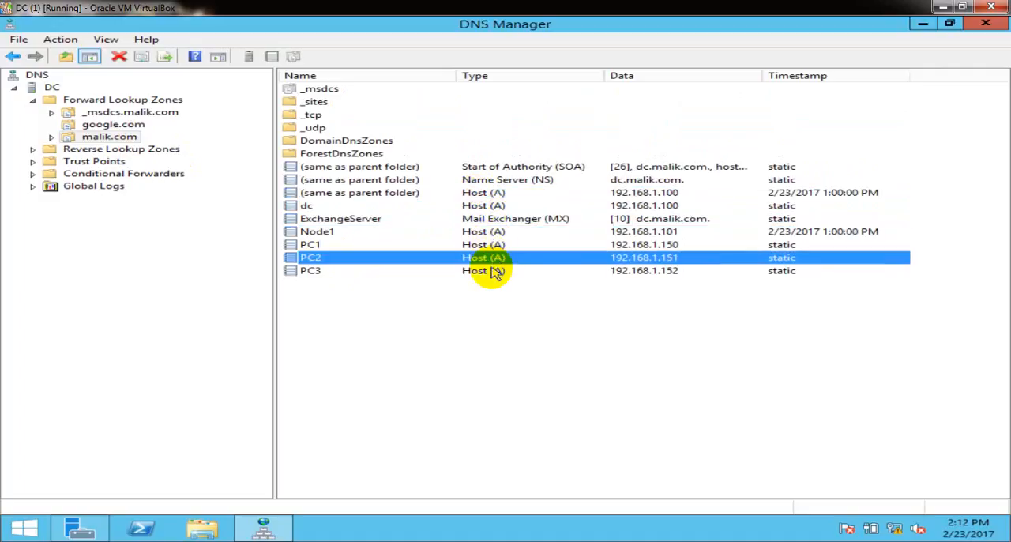
left_click(494, 271)
left_click(407, 314)
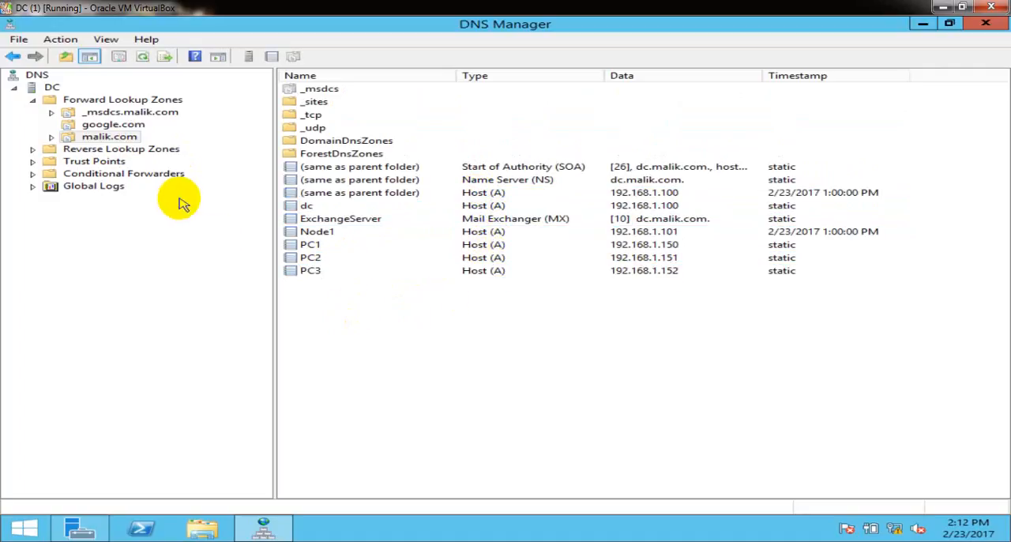
Compare the pointer records in the 1.168.192.in-addr.arpa reverse zone with the google.com and malik.com zones, and refresh malik.com.
left_click(33, 150)
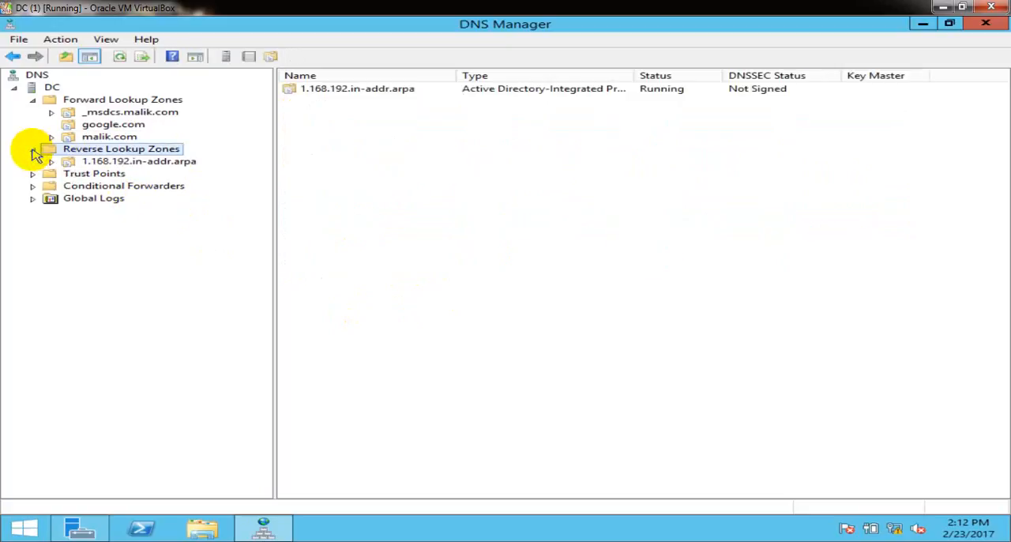
left_click(130, 163)
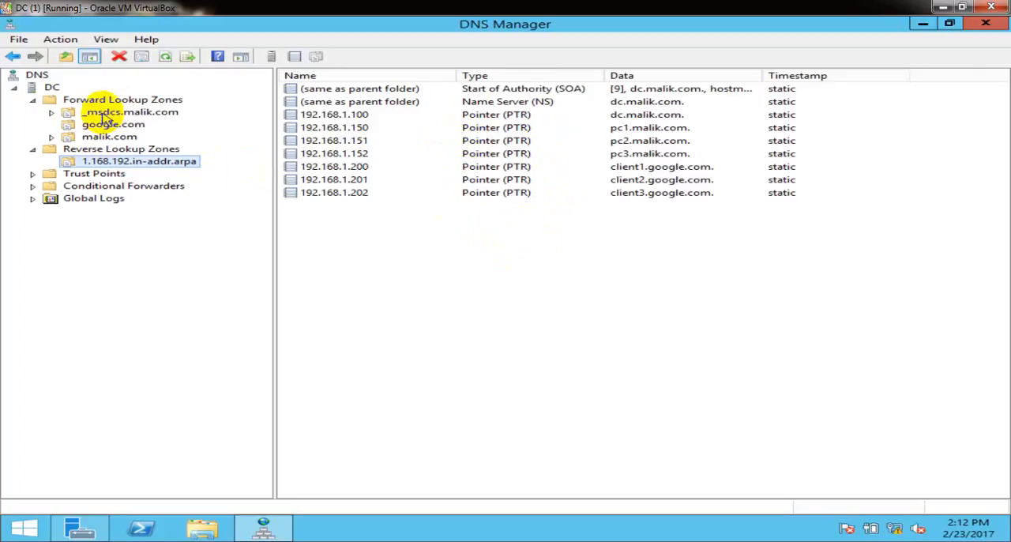
left_click(107, 125)
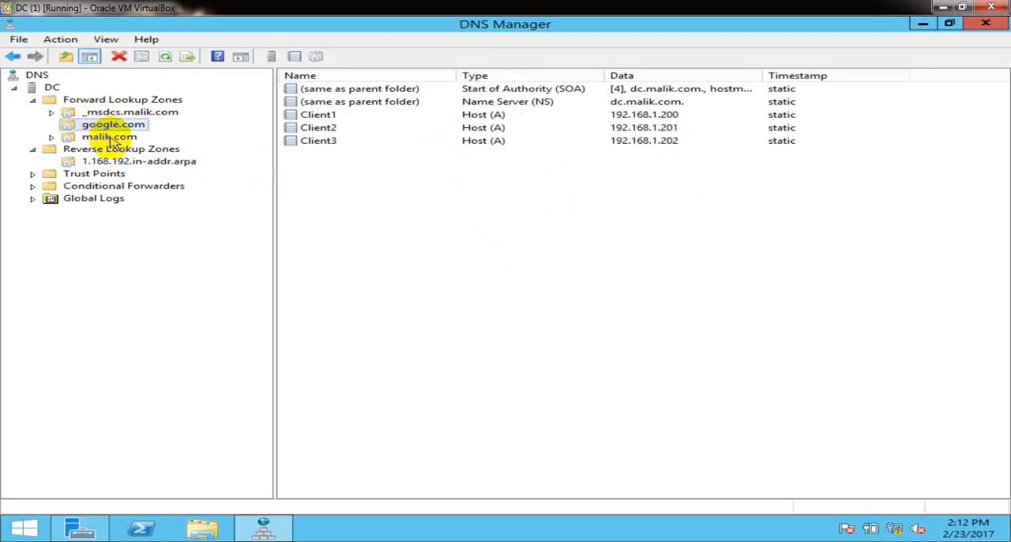
left_click(110, 138)
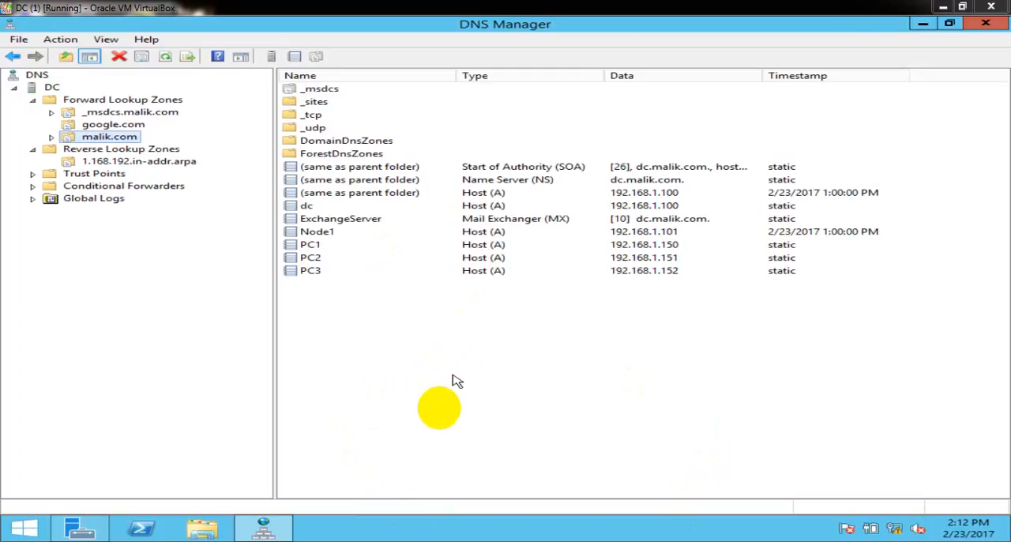
left_click(166, 58)
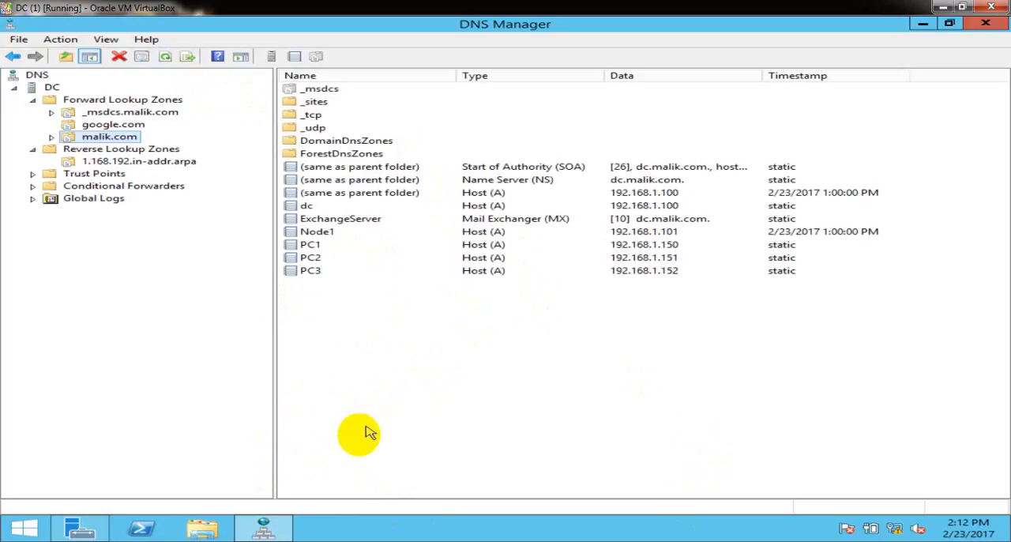
Switch to the Node 1 virtual machine at full window size and open its Server Manager.
mouse_move(263, 534)
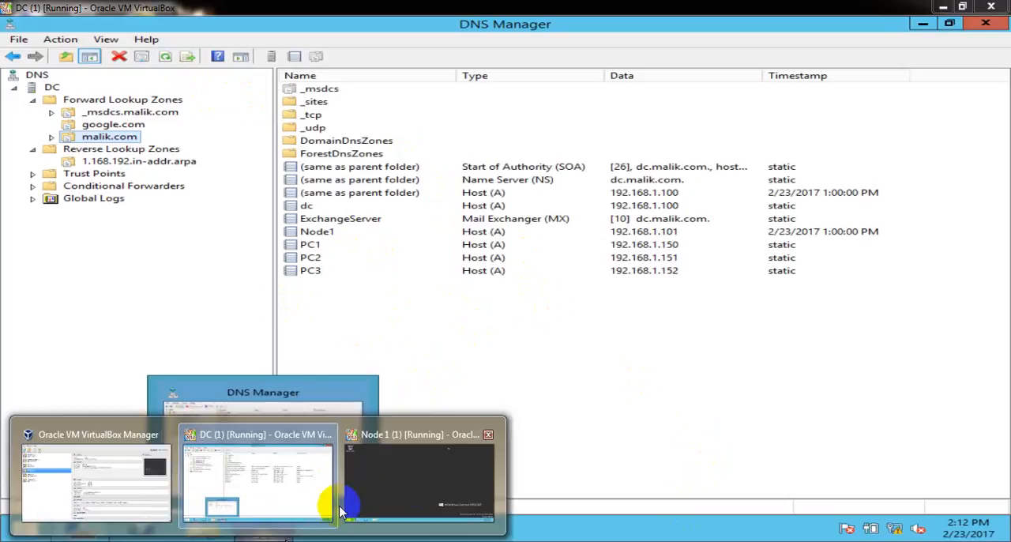
left_click(424, 487)
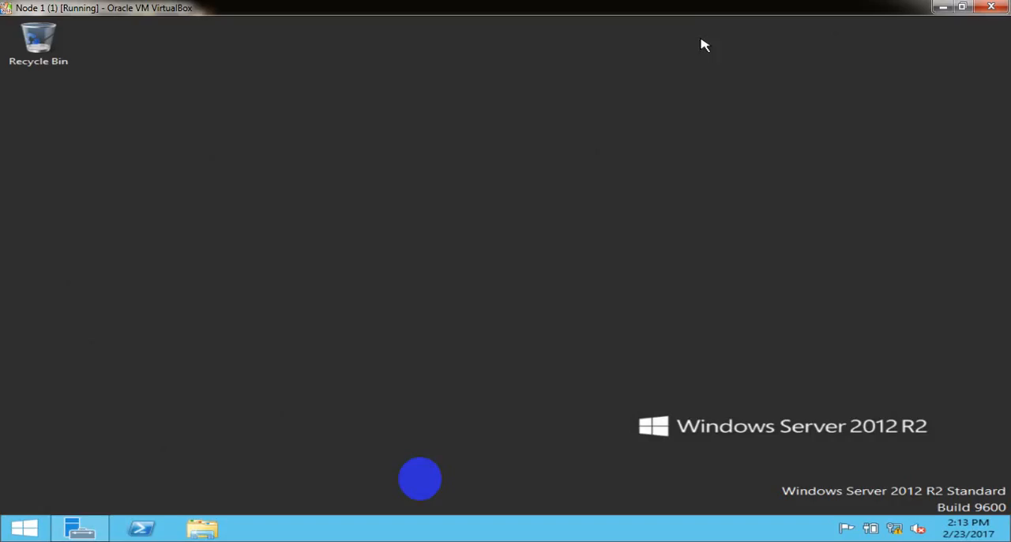
left_click(963, 7)
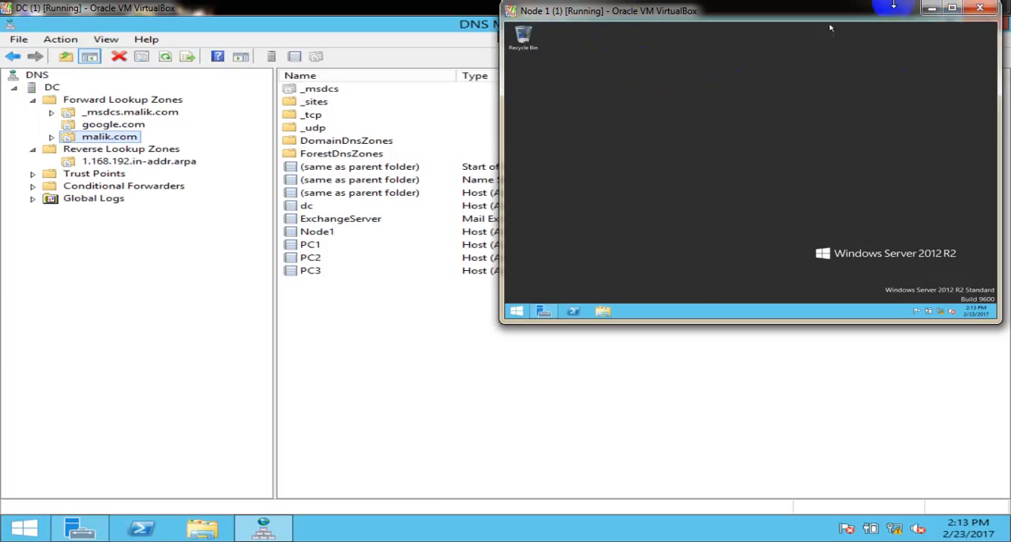
left_click(950, 9)
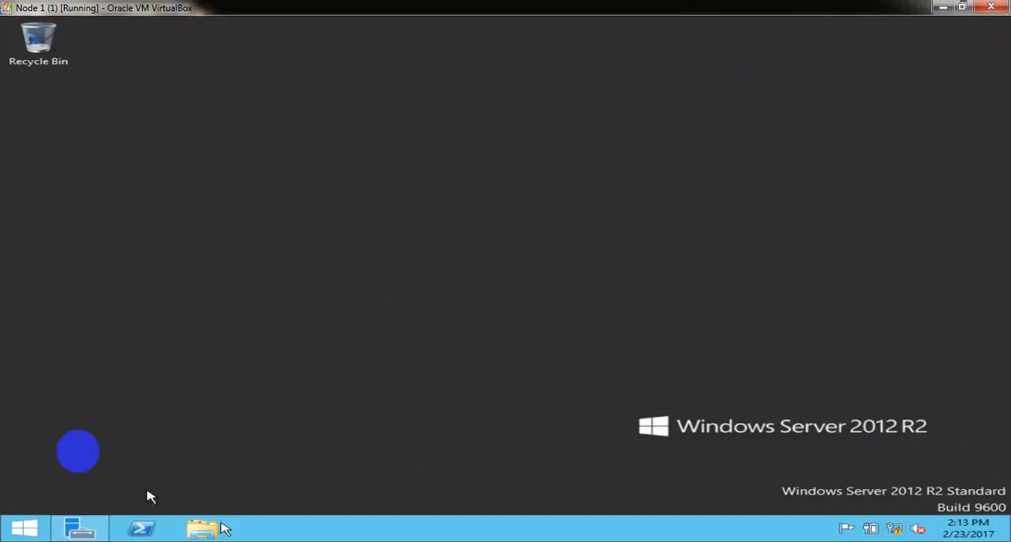
left_click(90, 515)
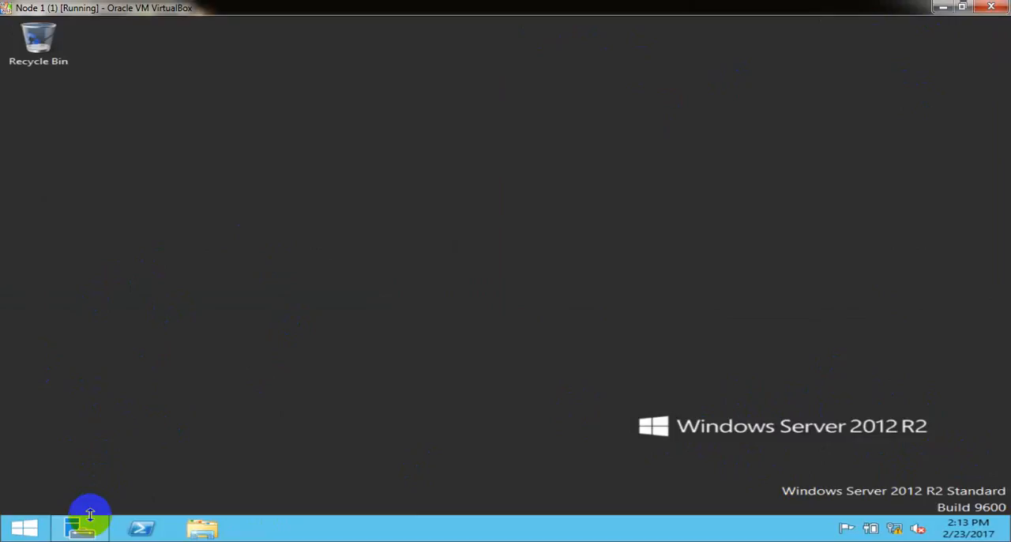
left_click(91, 529)
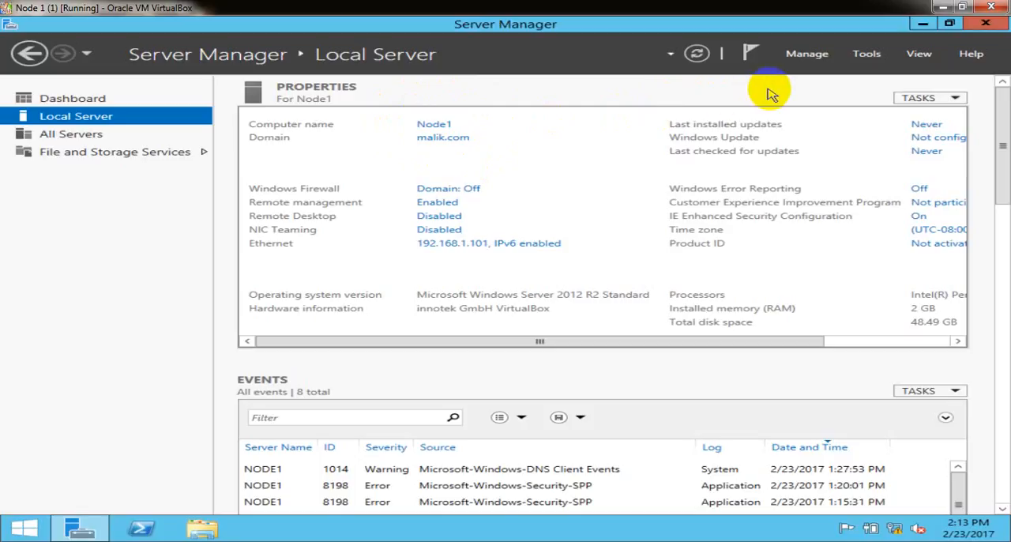
Start adding roles and features with a role-based installation on the destination server Node1.malik.com.
left_click(807, 55)
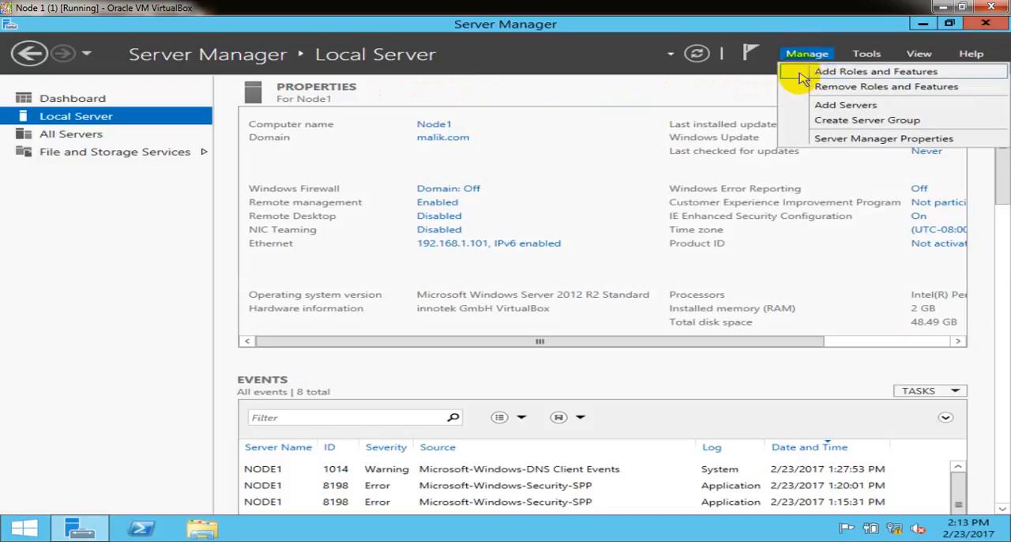
left_click(802, 75)
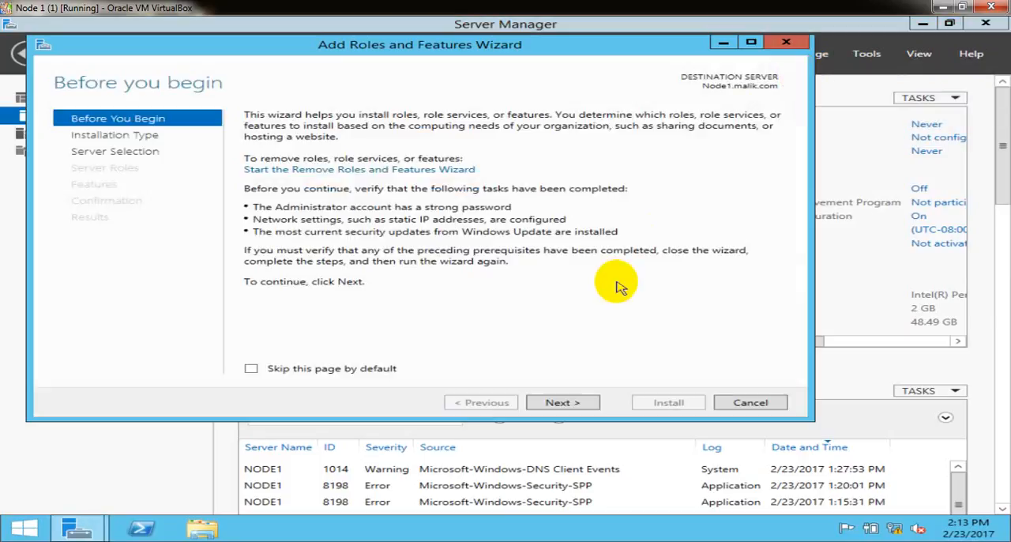
left_click(587, 406)
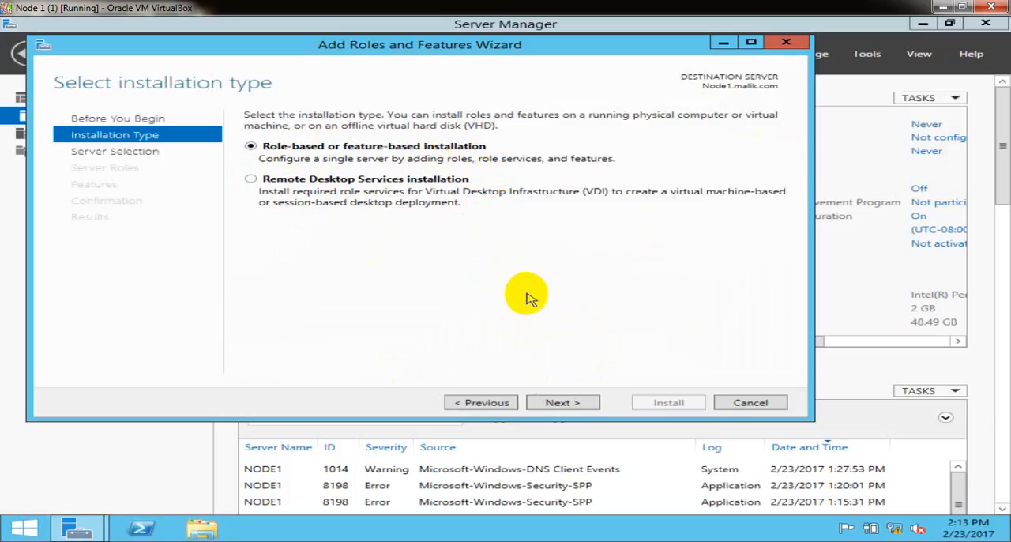
left_click(557, 404)
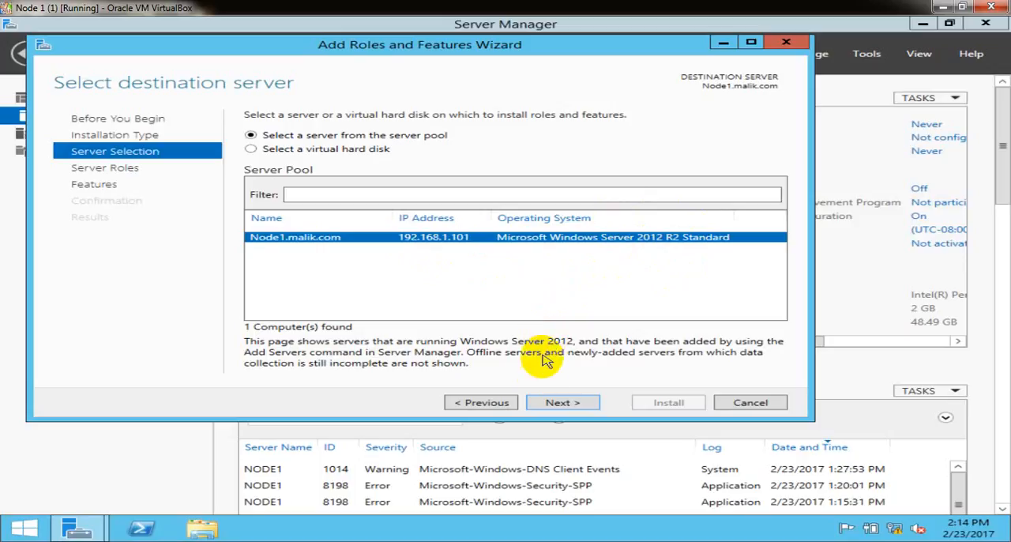
left_click(562, 403)
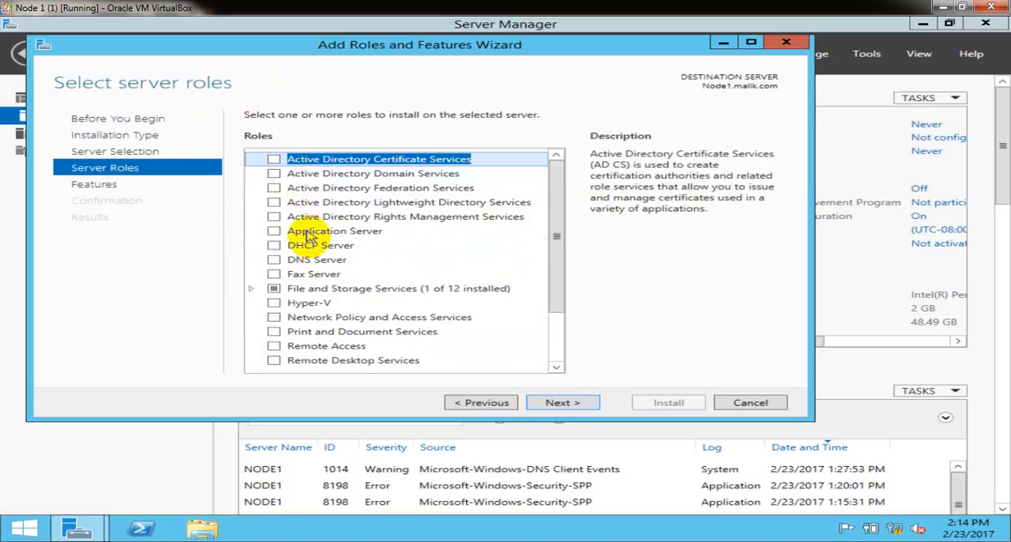
Select the DNS Server role with its management tools and keep the default features, continuing to the DNS Server information page.
left_click(277, 259)
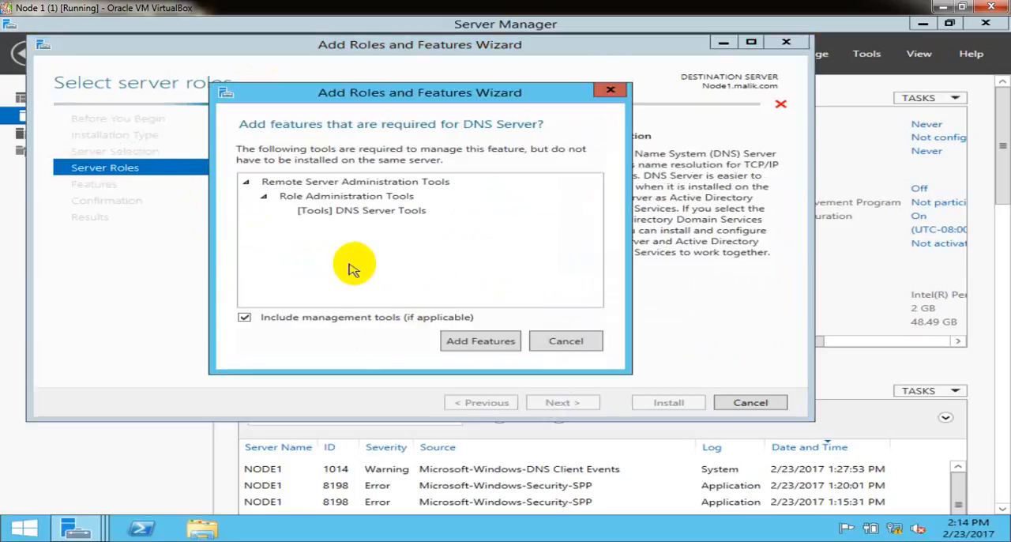
left_click(462, 345)
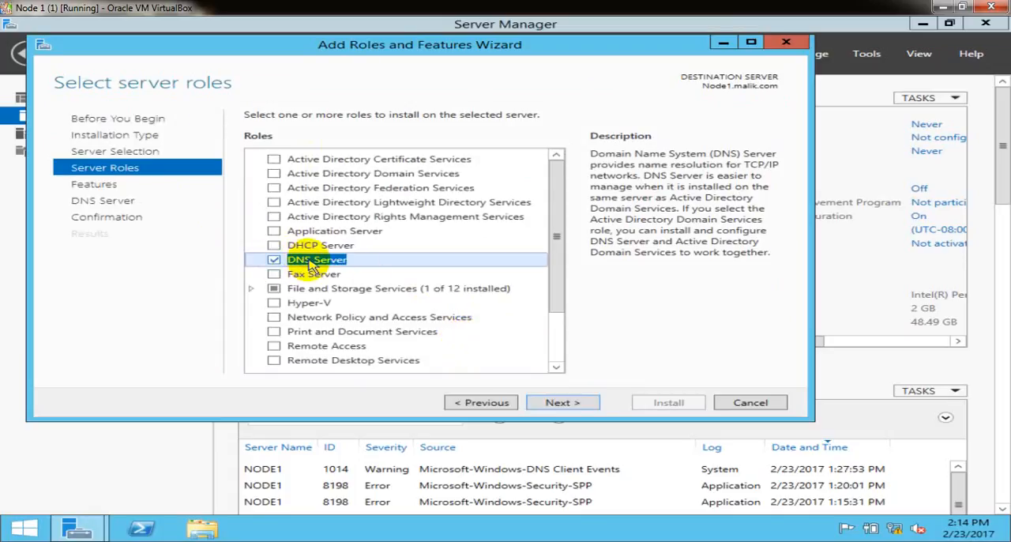
left_click(557, 404)
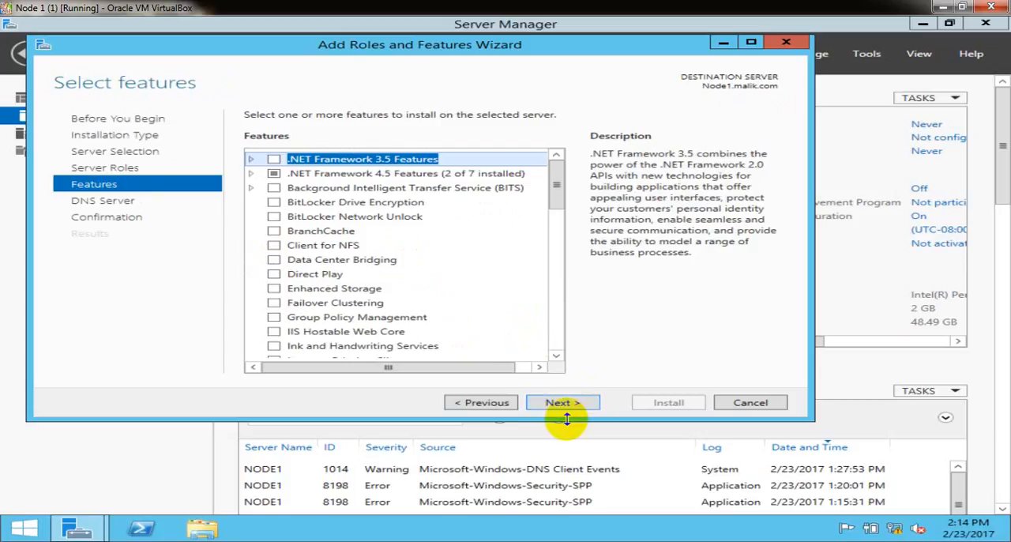
left_click(557, 405)
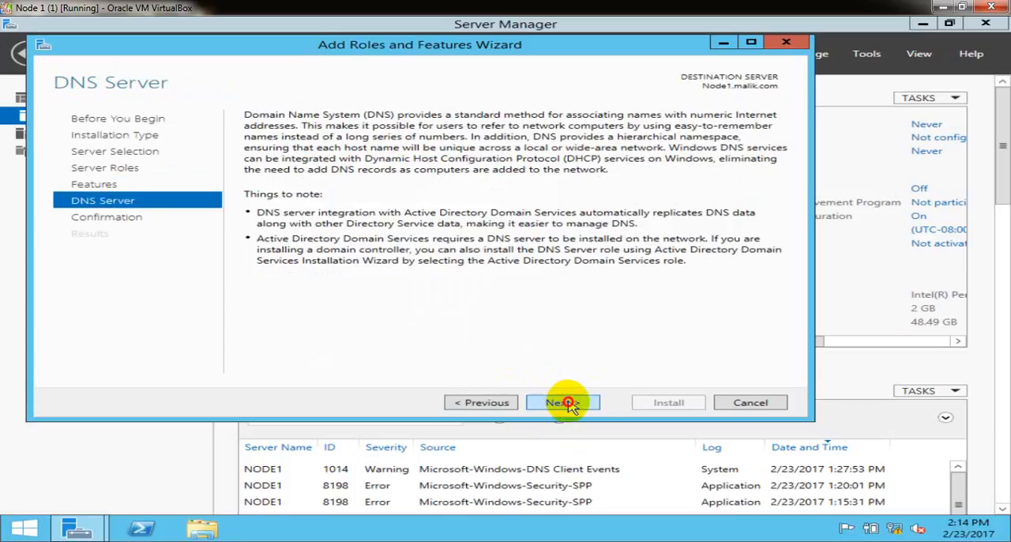
Continue to the installation confirmation and allow the destination server to restart automatically if required.
left_click(567, 405)
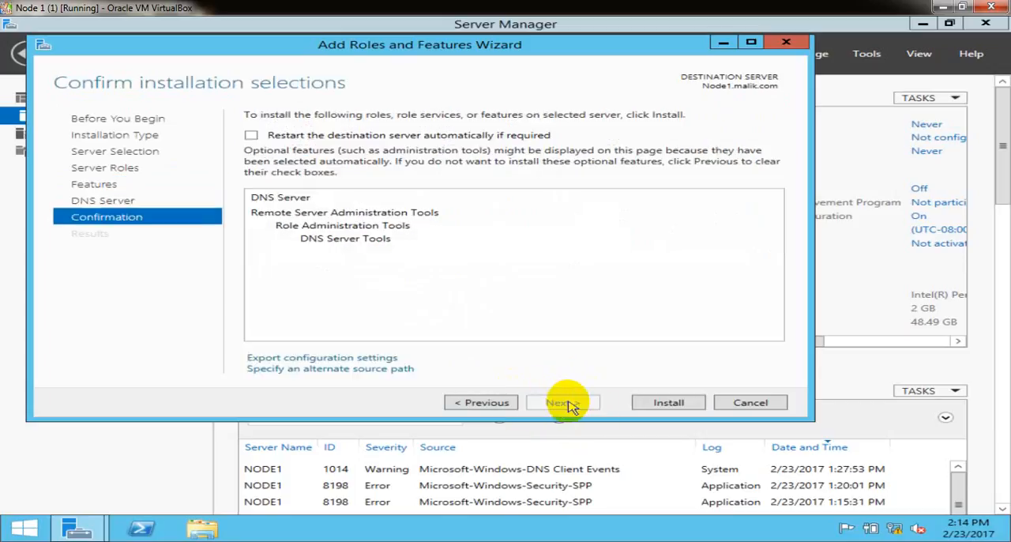
left_click(289, 140)
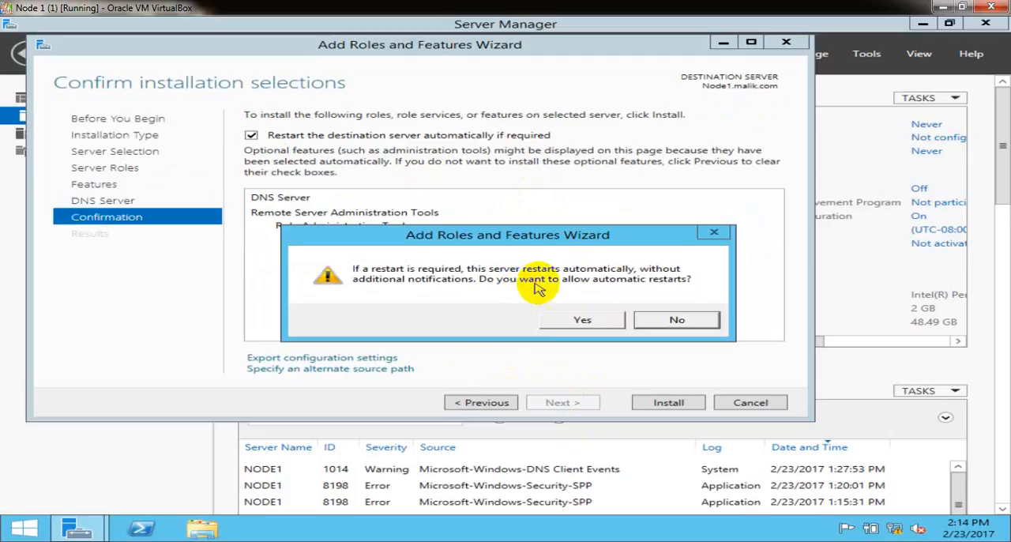
left_click(583, 321)
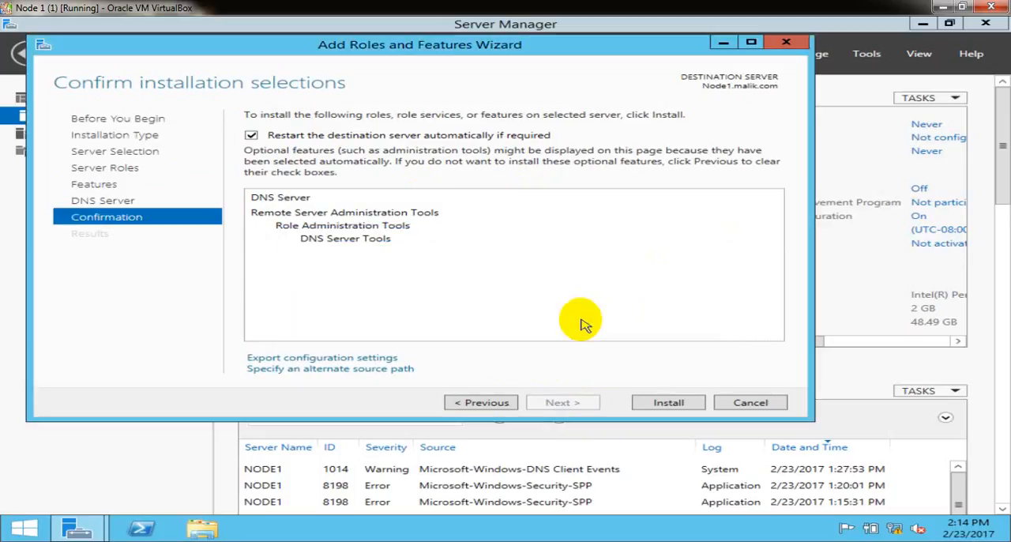
Install the DNS Server role and its tools on Node1.malik.com, close the finished wizard and refresh Server Manager.
left_click(669, 405)
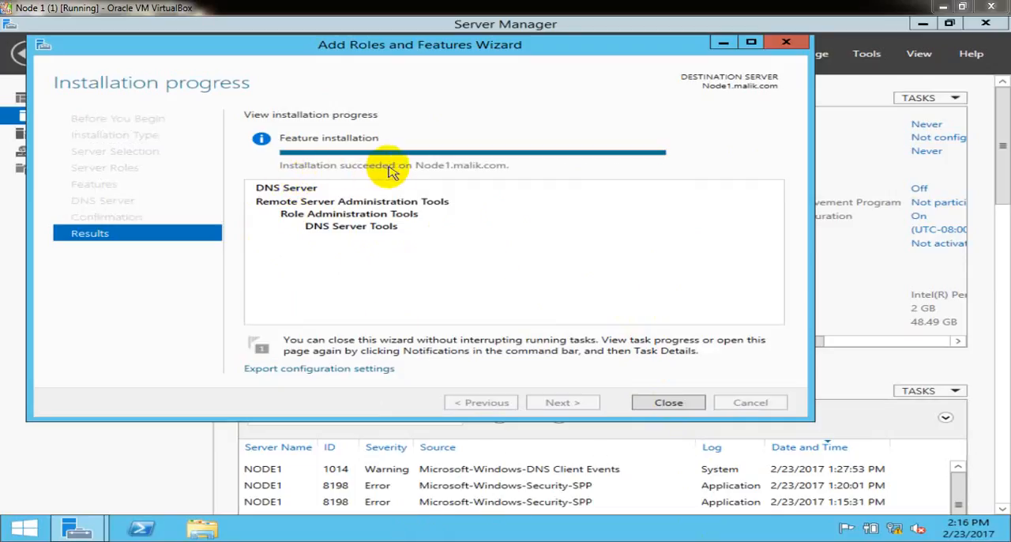
left_click(664, 403)
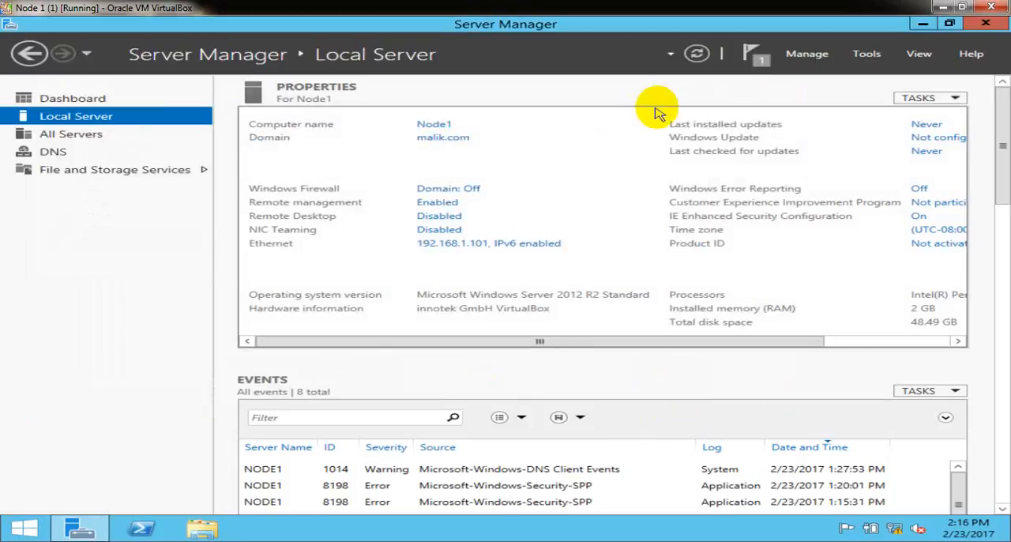
left_click(697, 53)
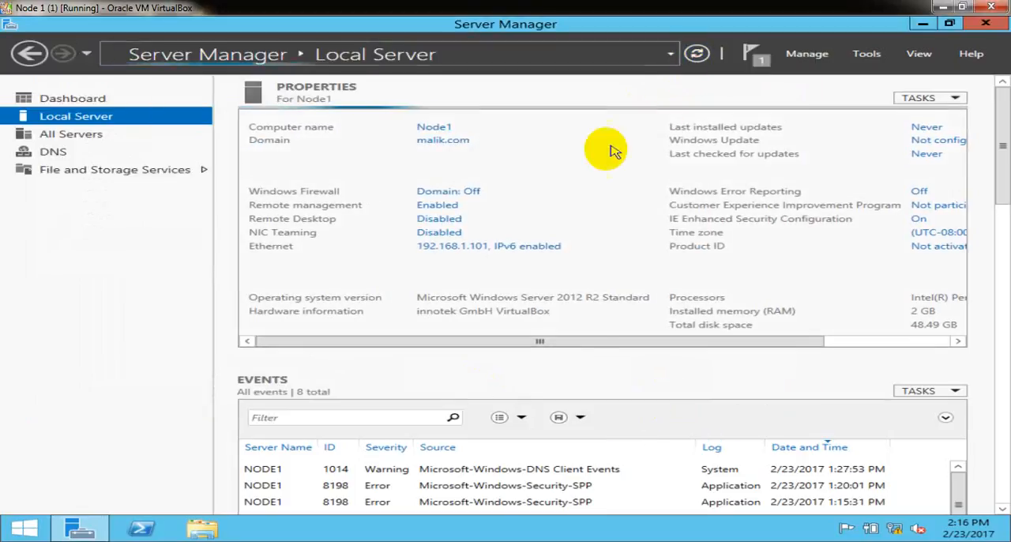